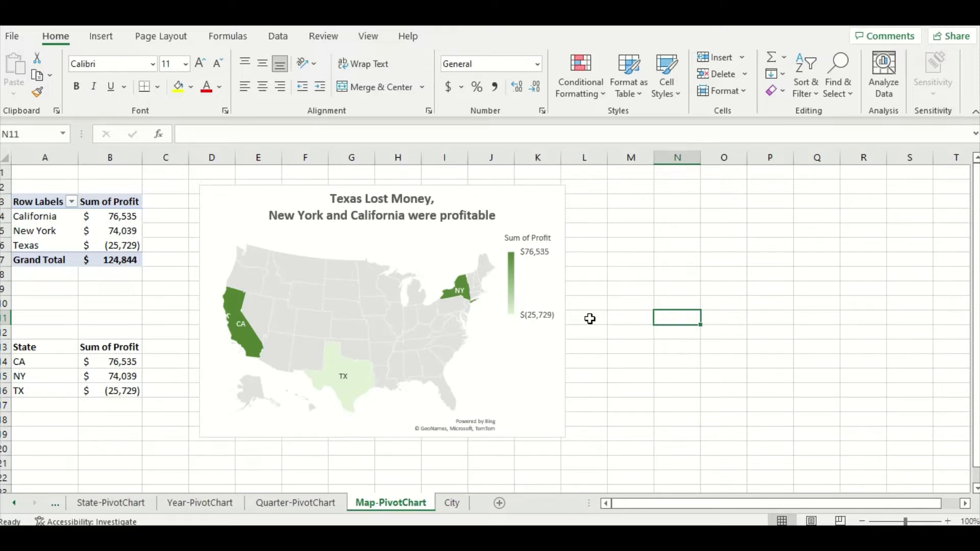
Open the City sheet and review its sales, profit and discount tables and both Total Sales and Profit charts
left_click(460, 503)
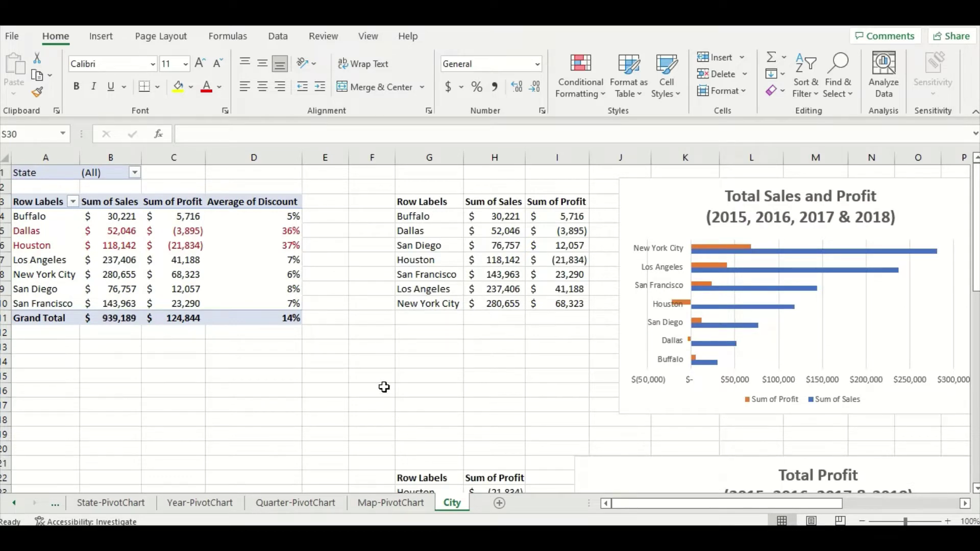
left_click(324, 244)
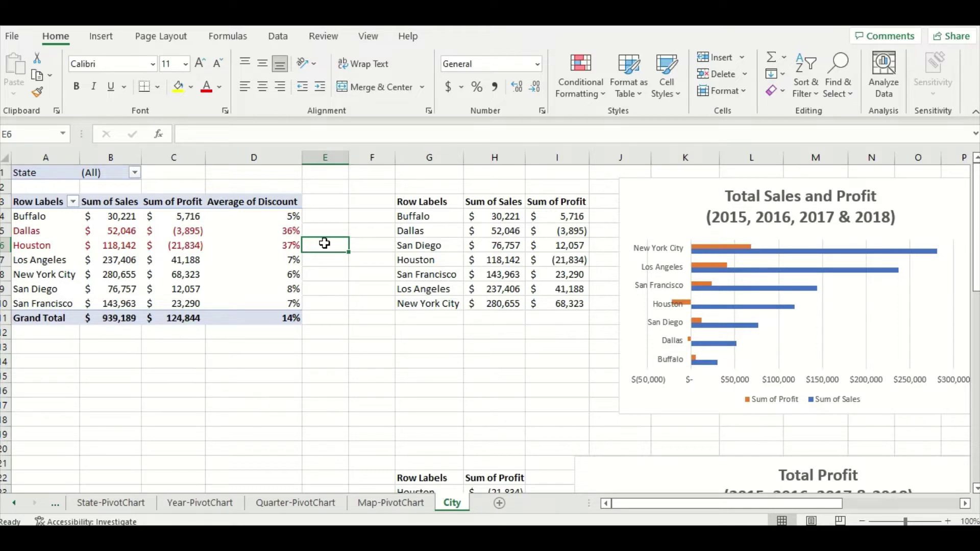
left_click(485, 322)
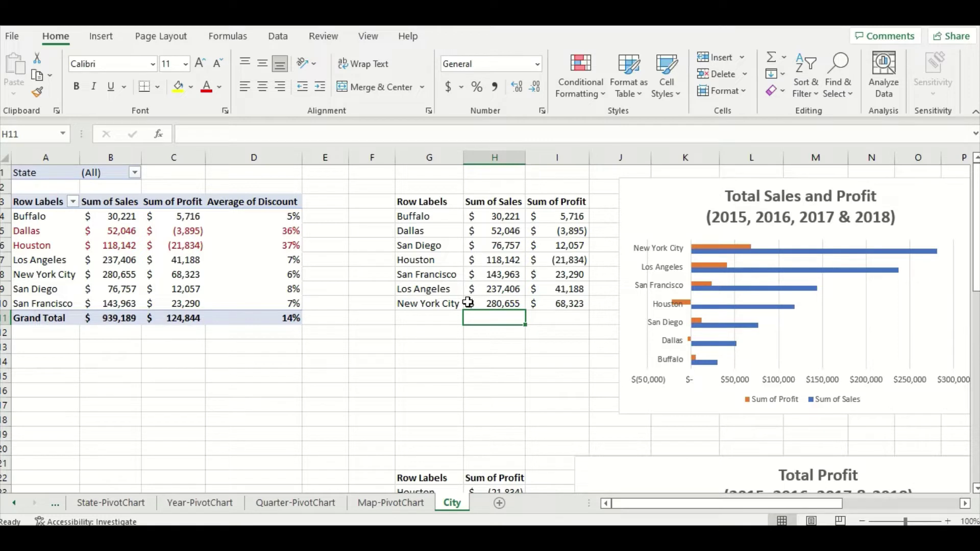
left_click_drag(632, 505, 753, 500)
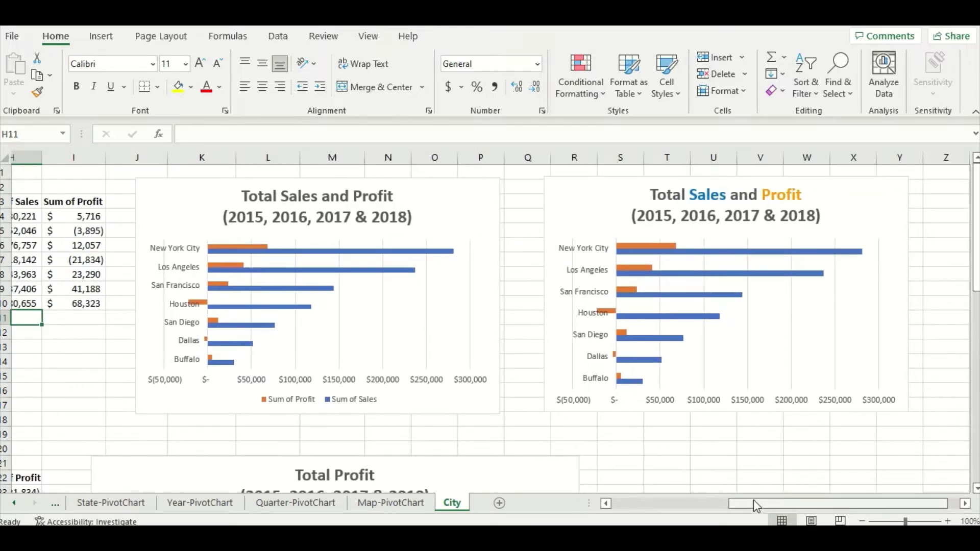
left_click(748, 424)
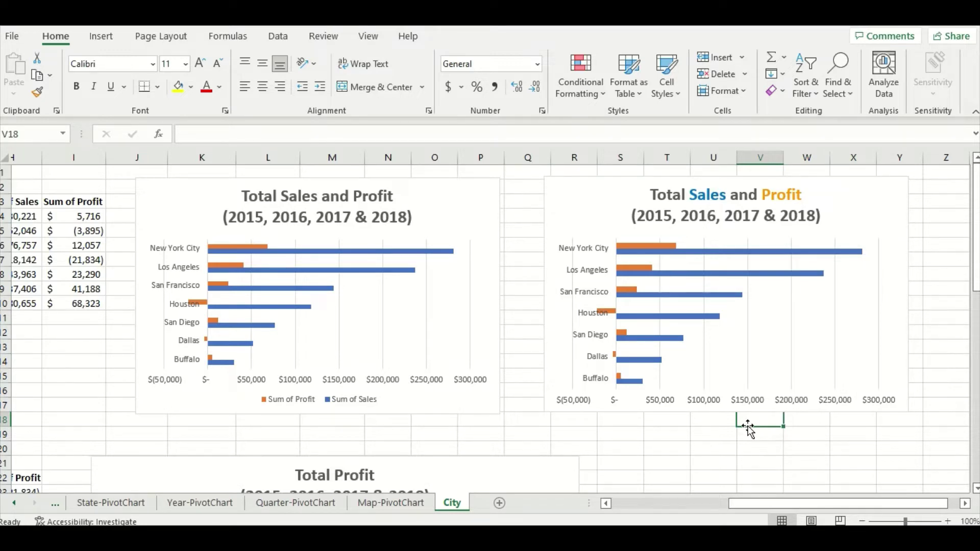
Examine the profit-by-city table and its Total Profit bar chart lower on the City sheet
left_click_drag(750, 503, 635, 501)
scroll(547, 449, "down", 4)
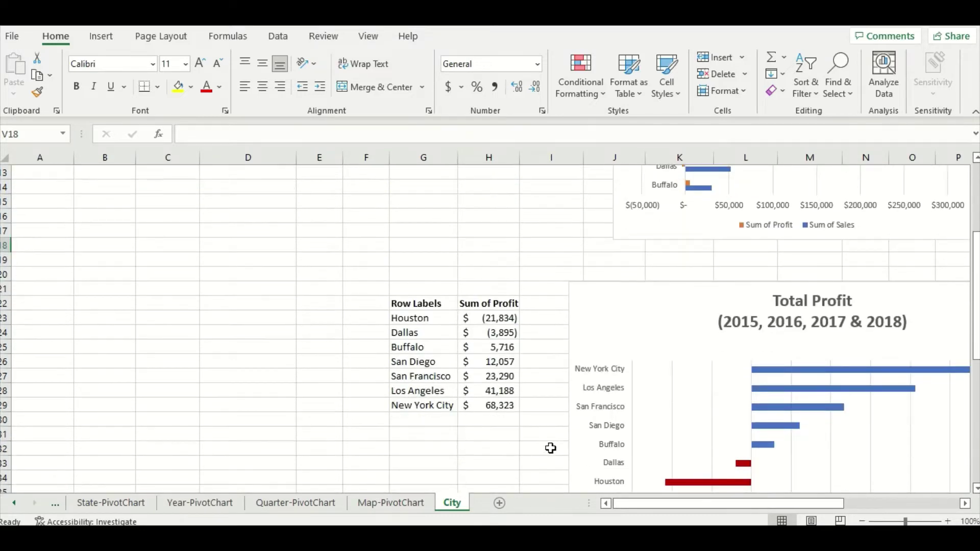
scroll(550, 448, "down", 1)
left_click(481, 403)
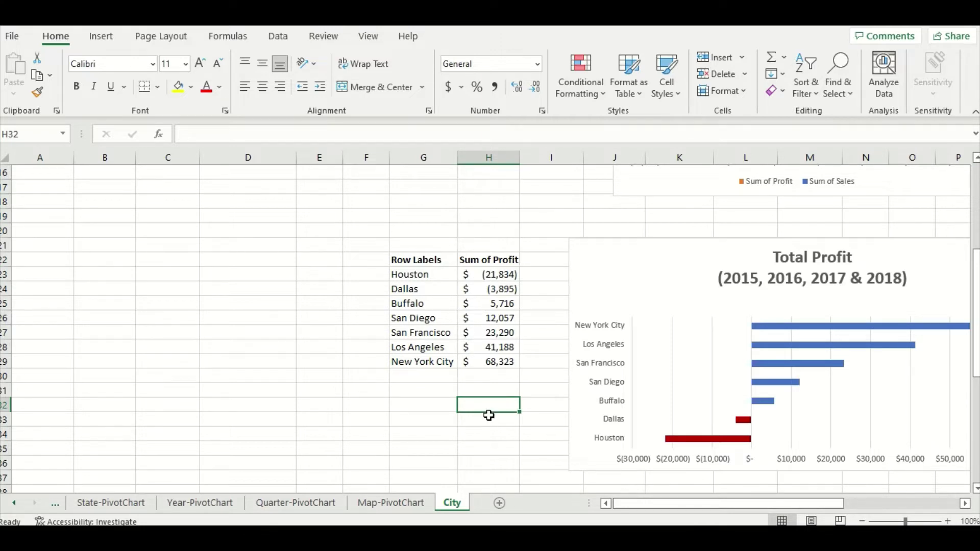
left_click_drag(657, 506, 701, 521)
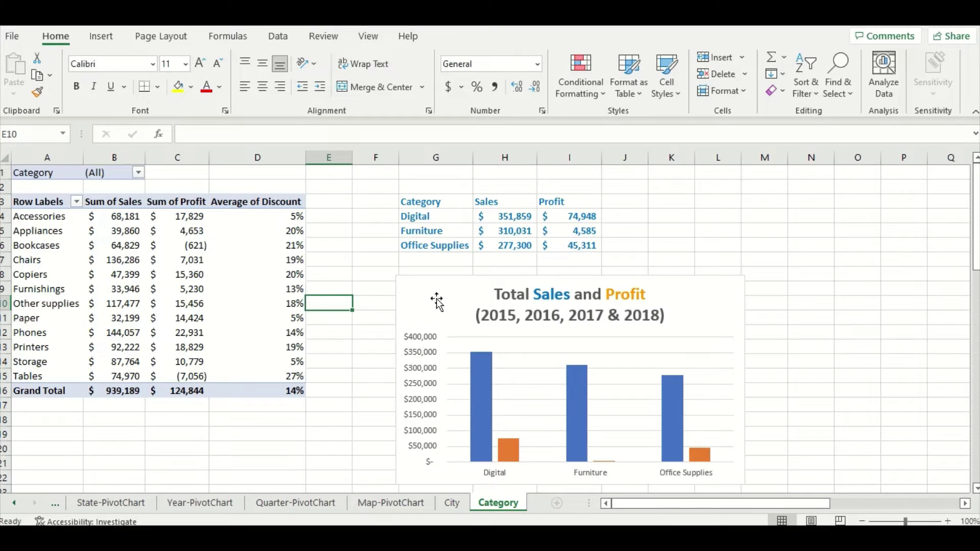
Review the sales and profit table and column chart for Digital, Furniture and Office Supplies on the Category sheet
left_click(486, 257)
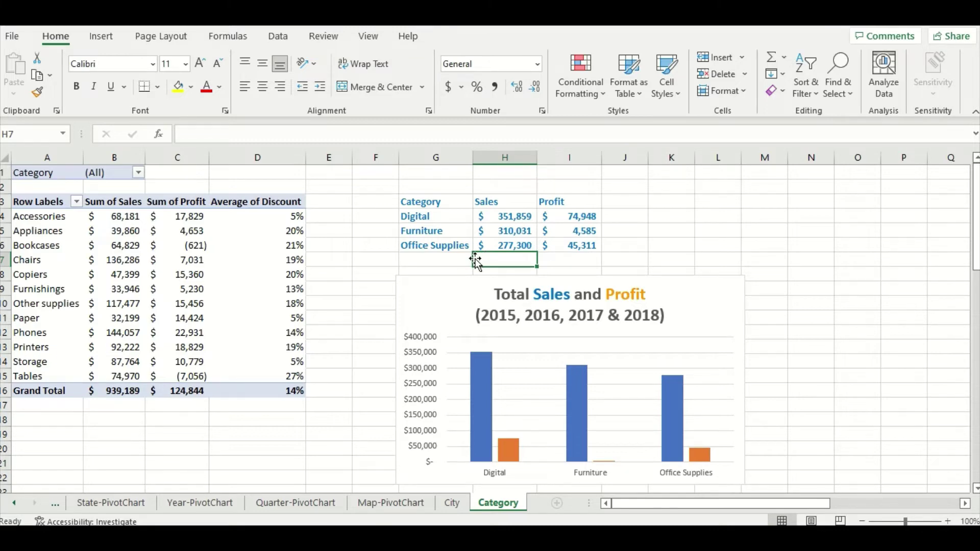
scroll(475, 250, "down", 2)
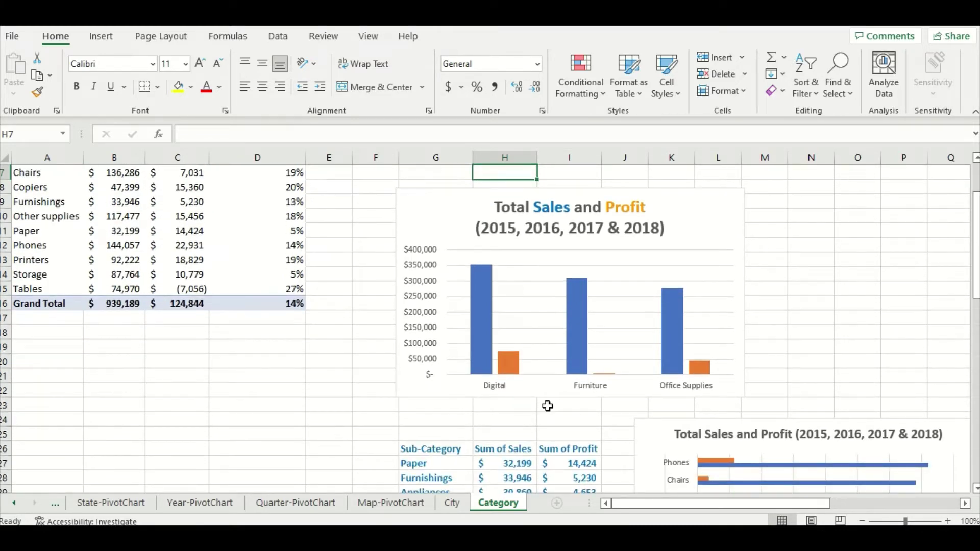
left_click(555, 413)
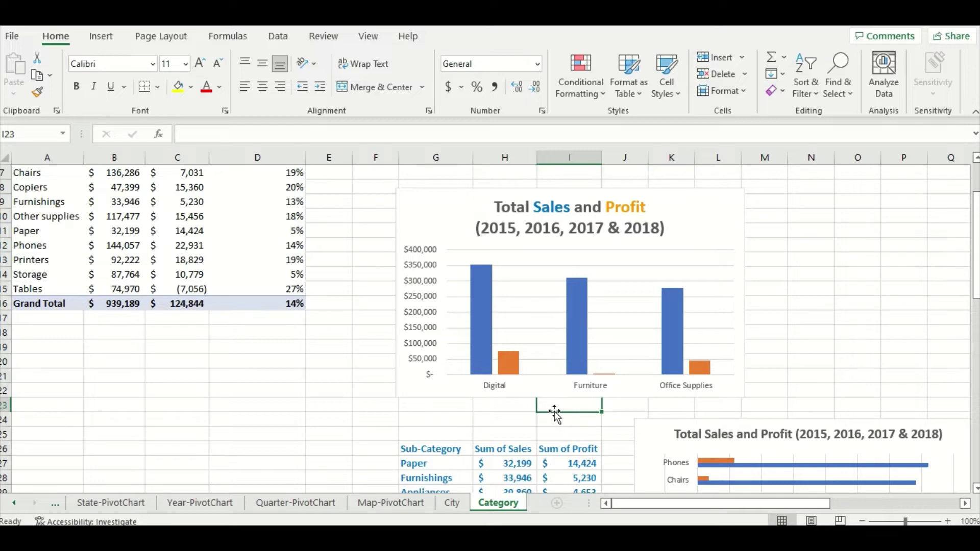
Examine the sub-category sales and profit table and compare its two Total Sales and Profit bar charts
scroll(562, 406, "down", 5)
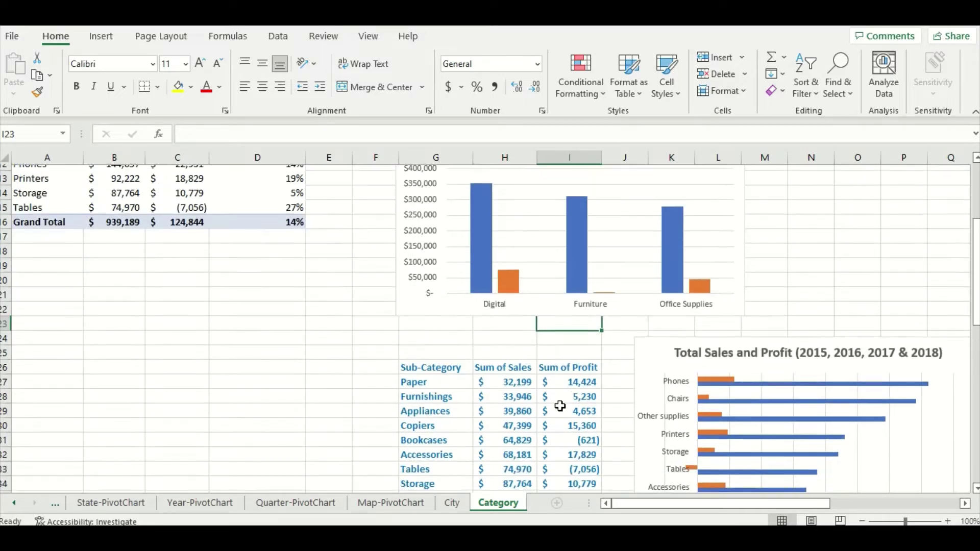
left_click(521, 424)
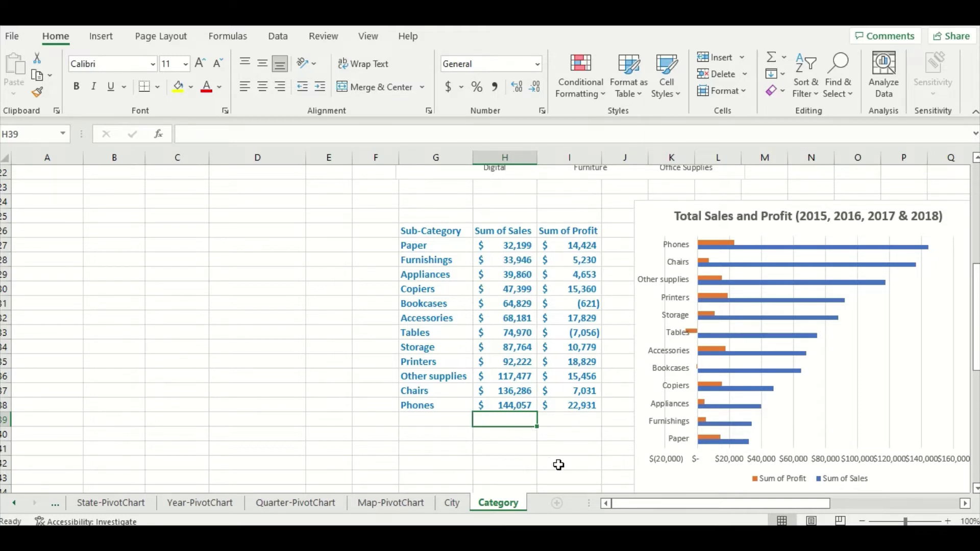
left_click_drag(624, 503, 760, 506)
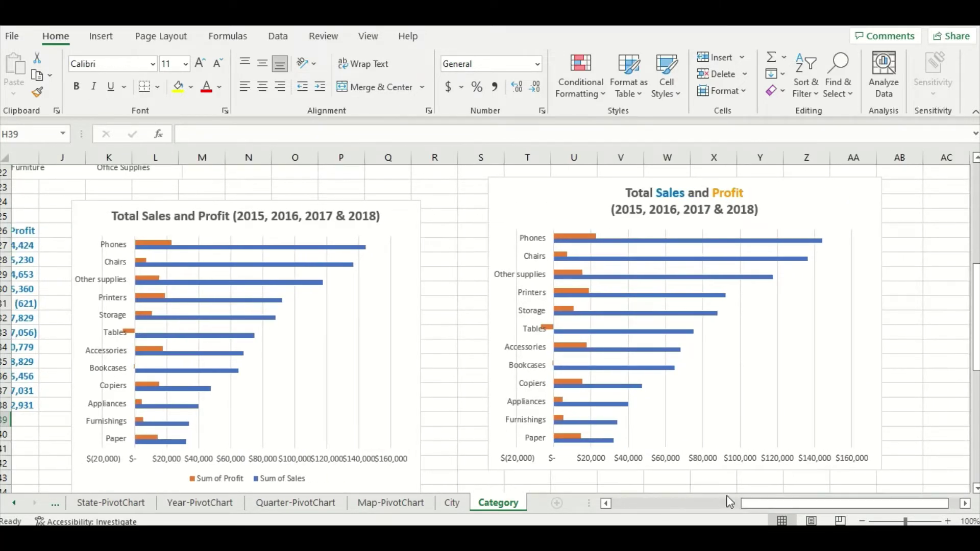
left_click(658, 481)
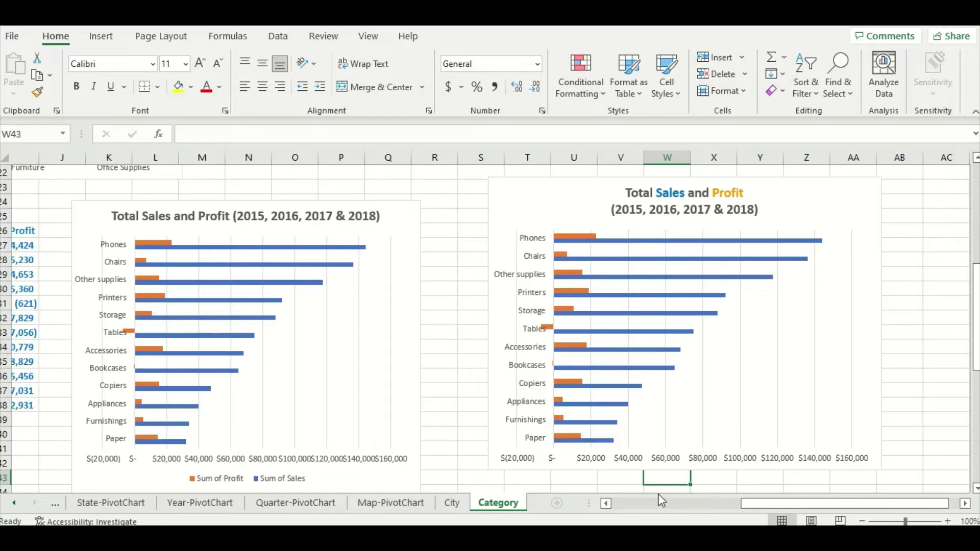
Examine the sub-category profit table and its Total Profit bar chart on the Category sheet
left_click_drag(744, 503, 623, 503)
scroll(553, 427, "down", 8)
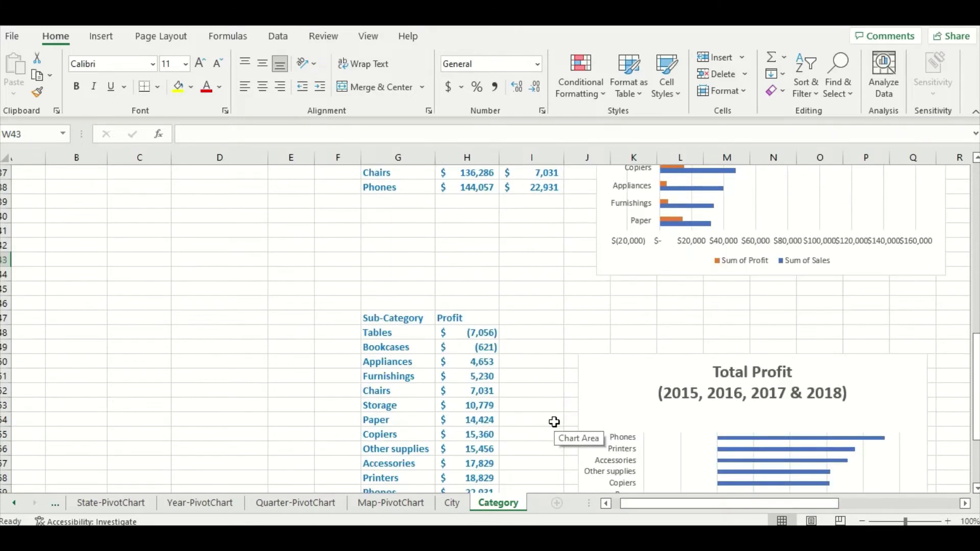
left_click(474, 397)
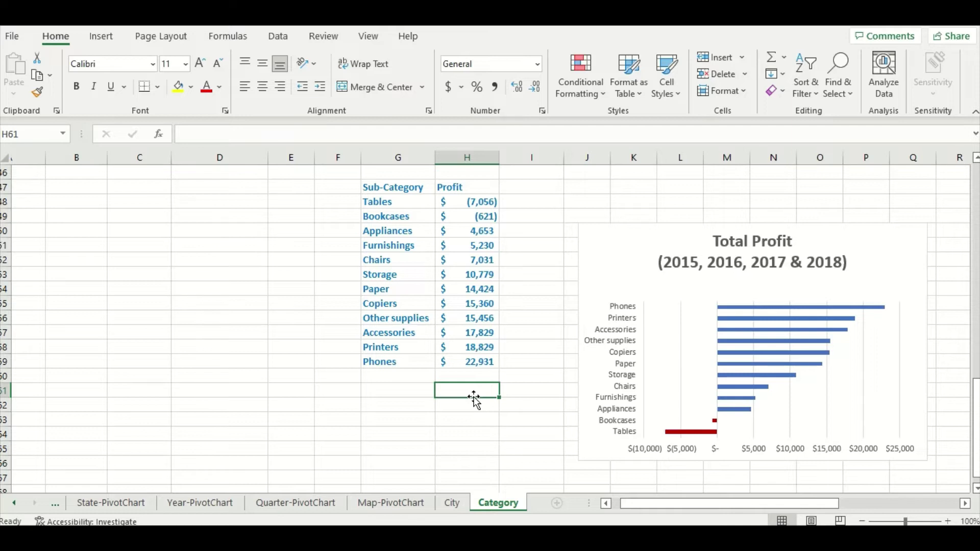
left_click(726, 466)
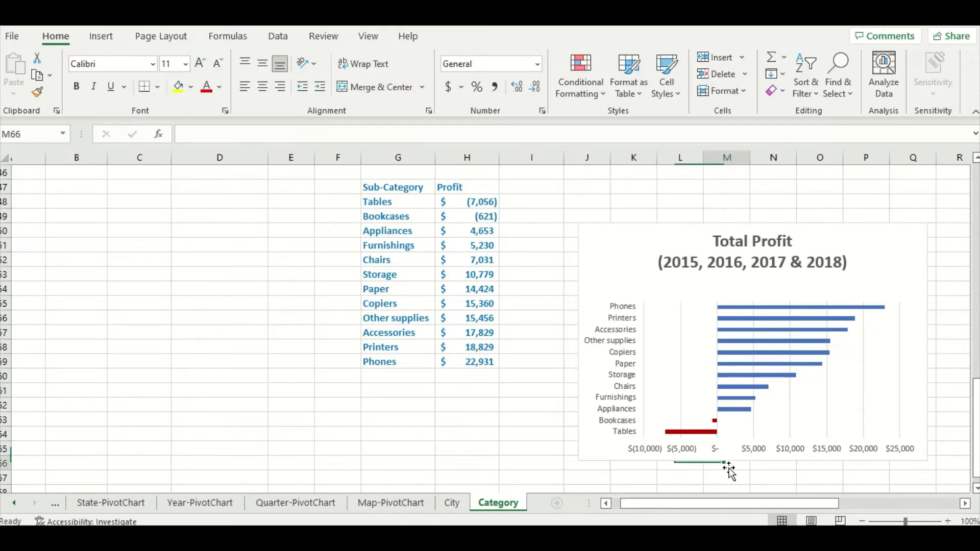
left_click_drag(738, 507, 760, 507)
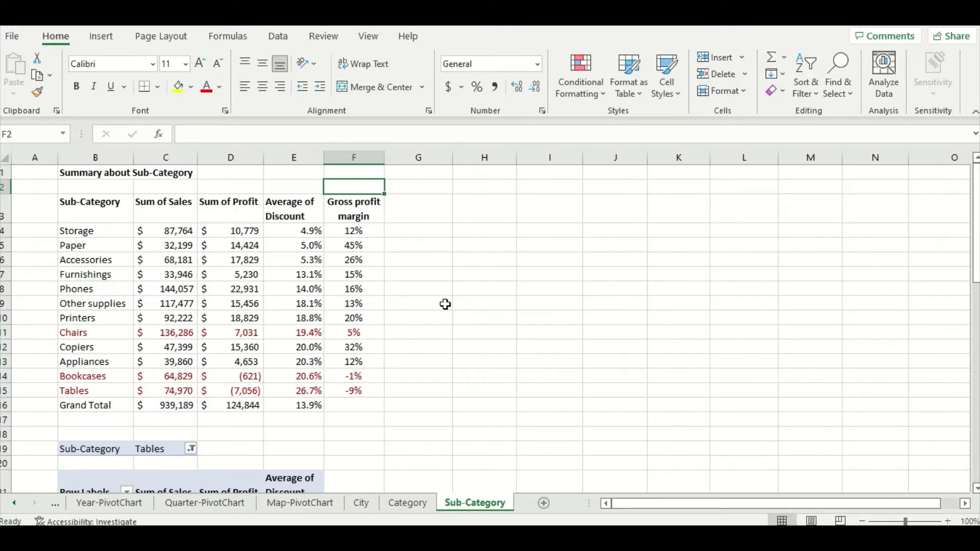
Check the Chairs, Bookcases and Tables rows in the Sub-Category summary, including discount and gross profit margin
left_click(400, 334)
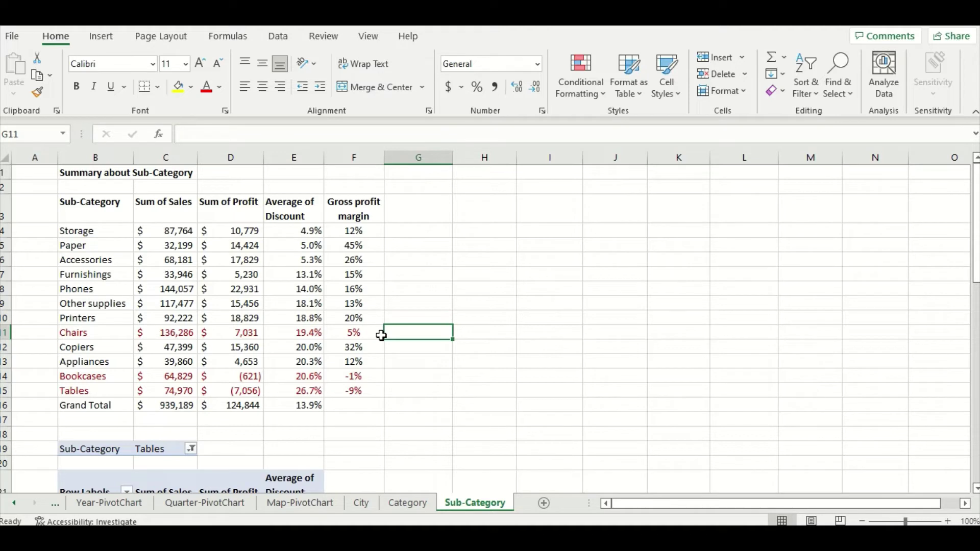
left_click(413, 377)
left_click(413, 392)
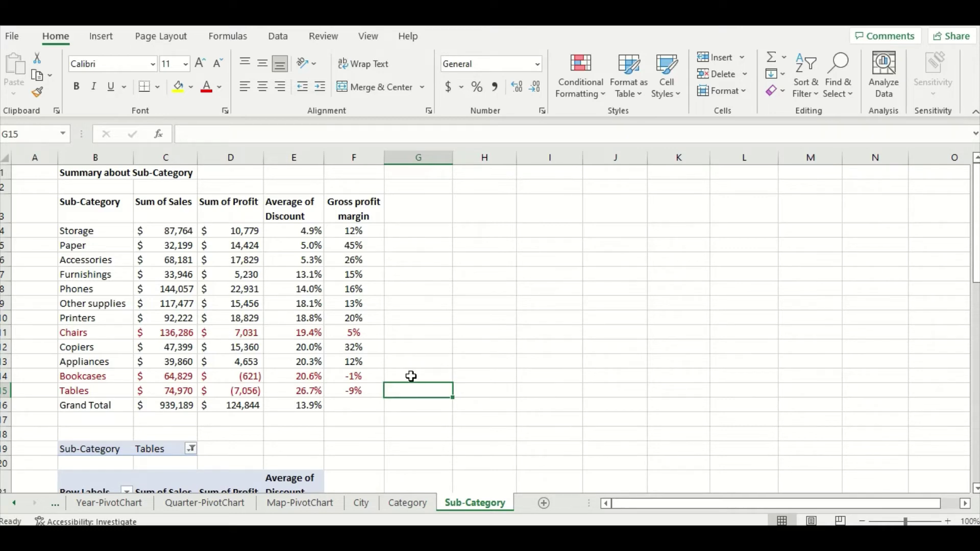
Magnify the Sub-Category sheet to 150% and read the pivot table of Tables sales, profit and discount by city
scroll(410, 324, "down", 4)
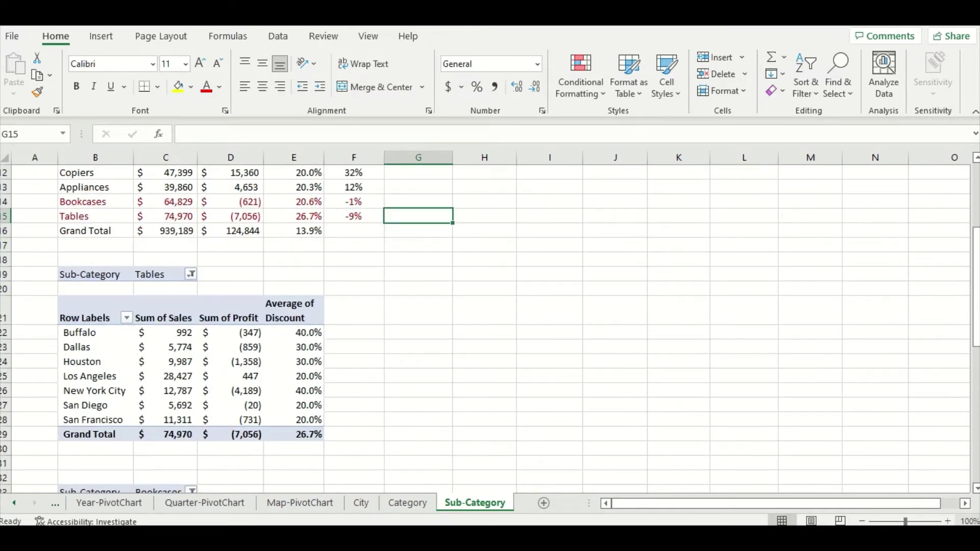
left_click(948, 521)
left_click(947, 521)
left_click(948, 521)
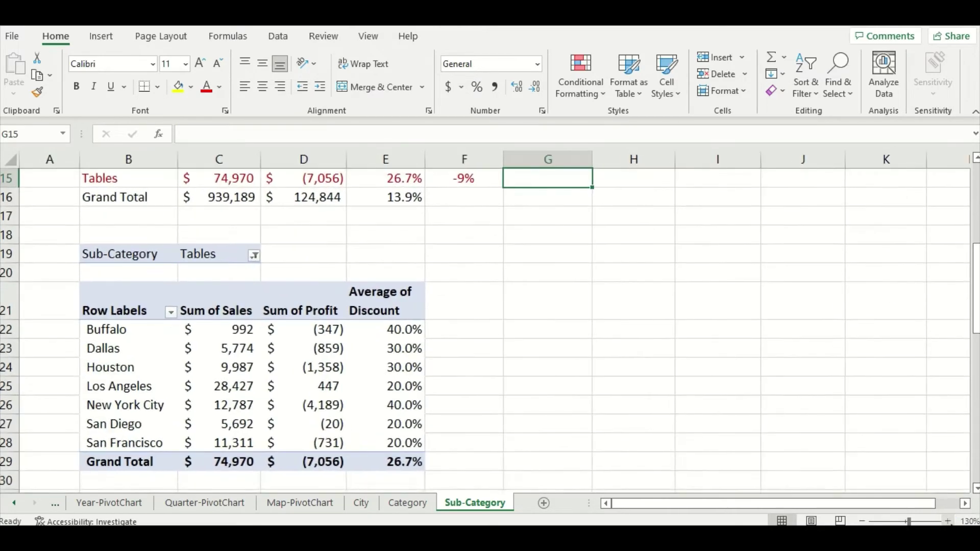
left_click(947, 521)
left_click(947, 521)
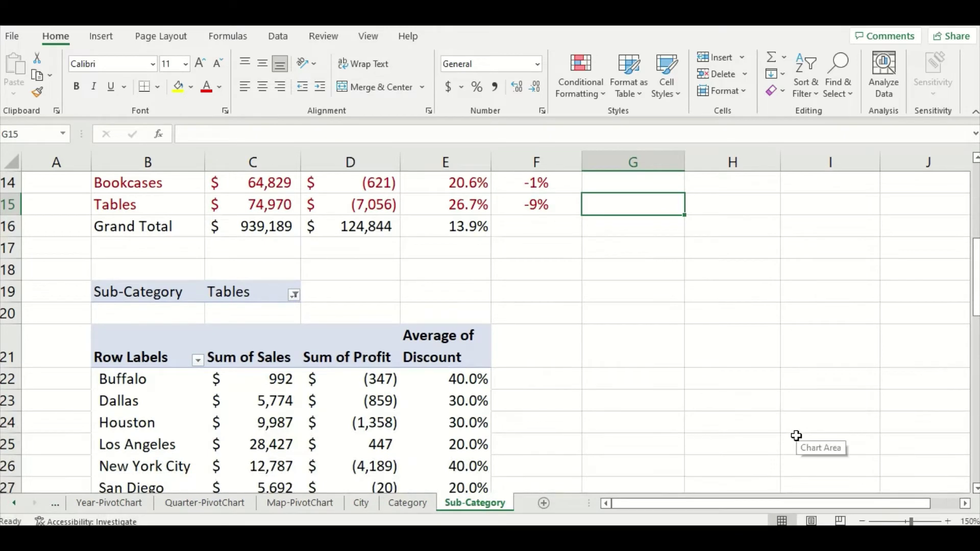
scroll(799, 437, "down", 1)
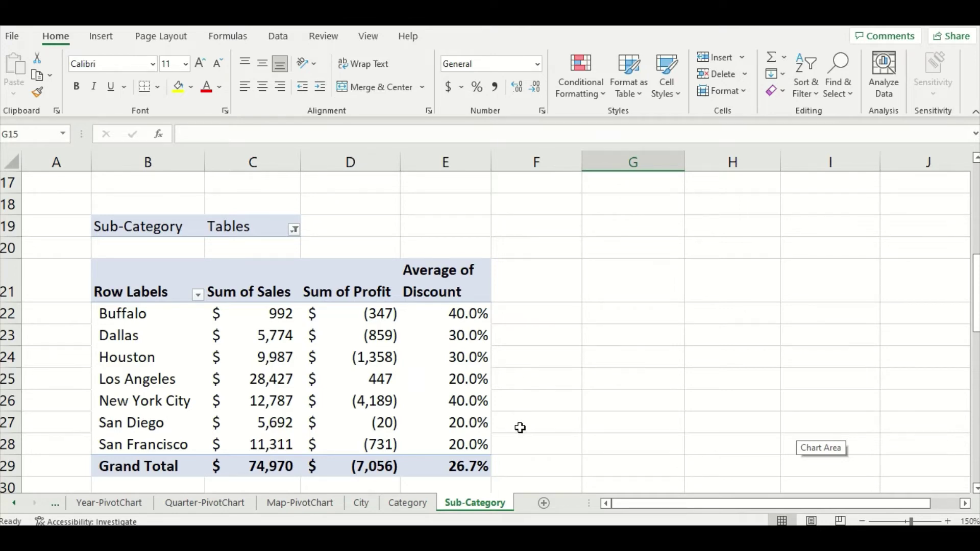
Review the Bookcases and Chairs pivot tables by city on the Sub-Category sheet
scroll(520, 427, "down", 5)
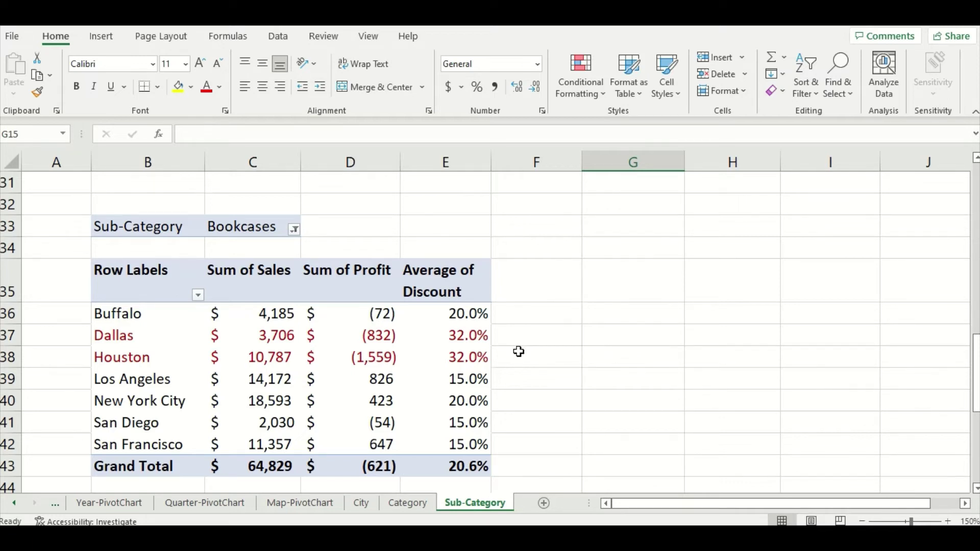
scroll(519, 347, "down", 4)
scroll(519, 351, "down", 1)
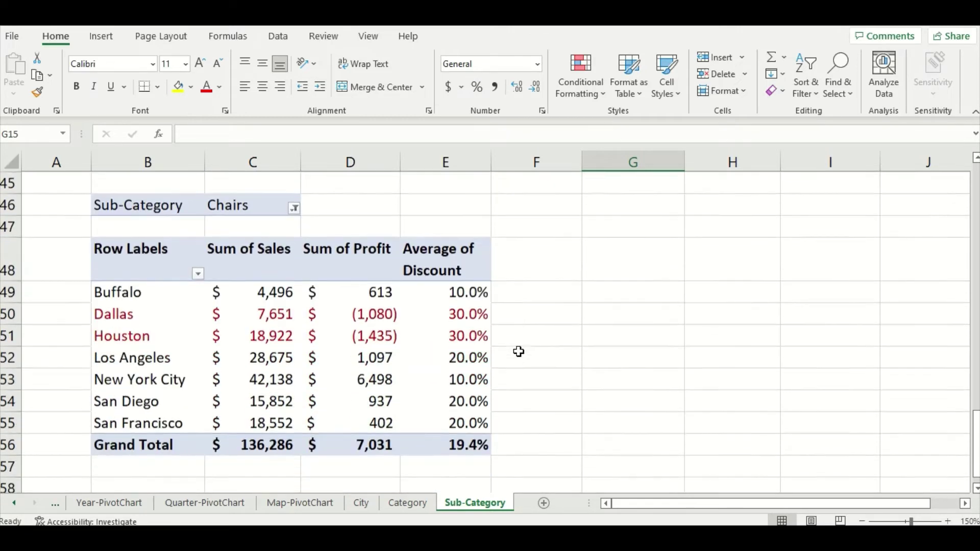
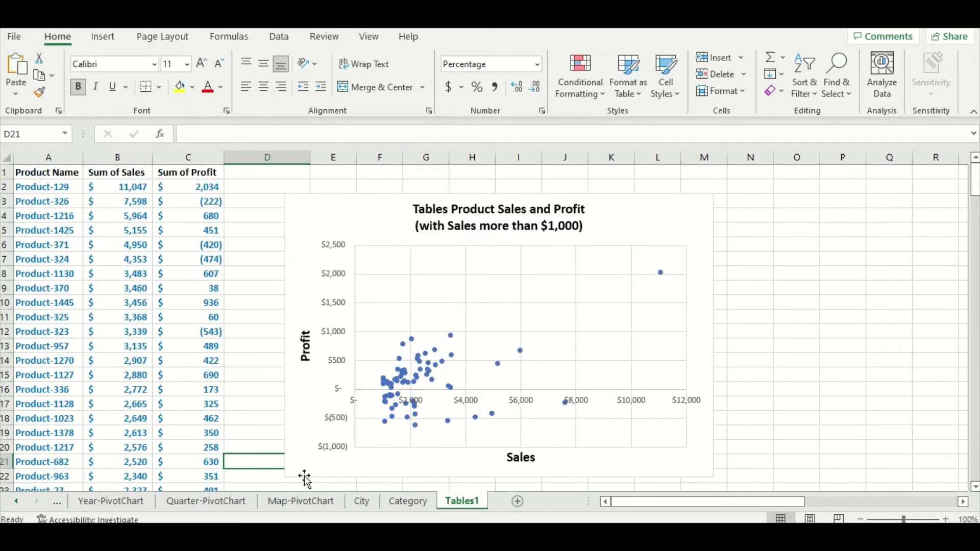
Review the Tables1 scatter chart and the product tables and charts for losses and profits of more than $200
left_click(476, 485)
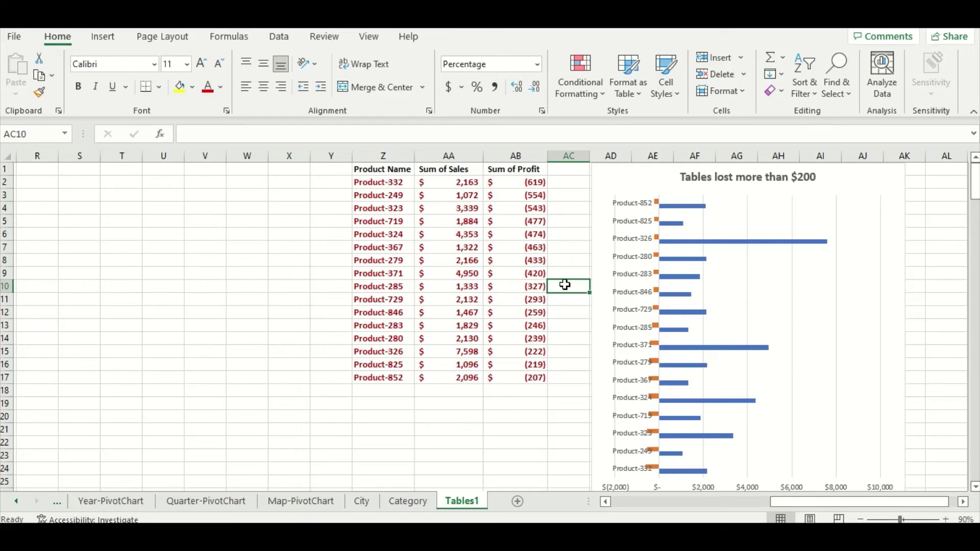
scroll(564, 285, "down", 10)
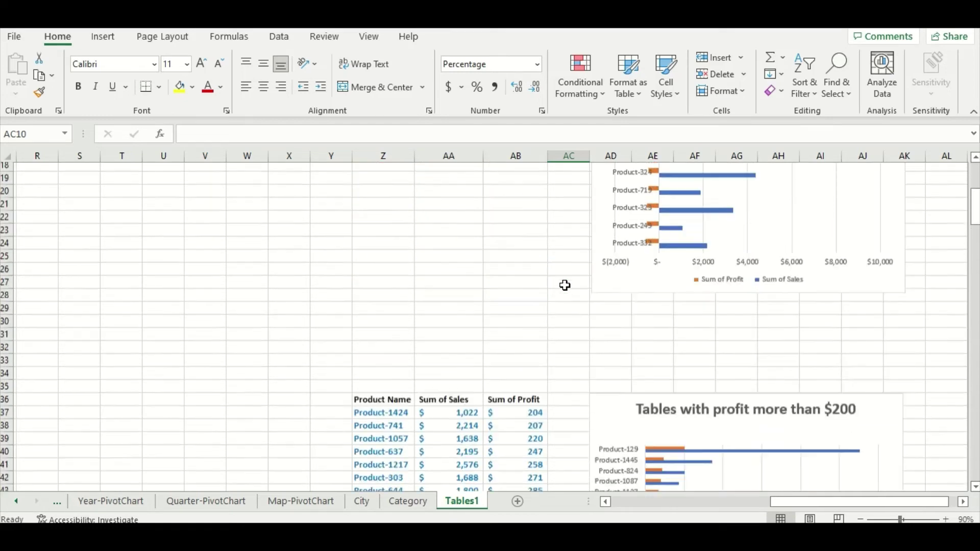
scroll(564, 284, "down", 1)
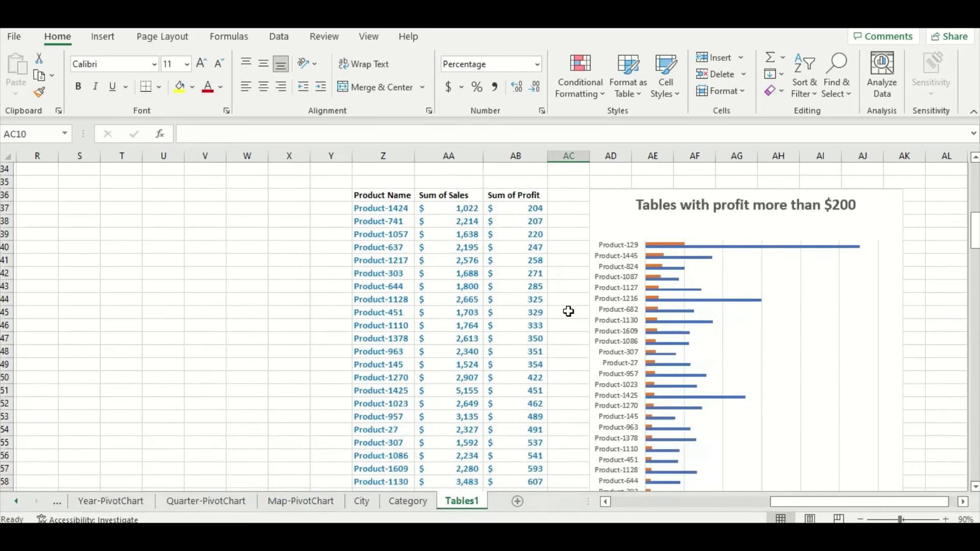
left_click(563, 350)
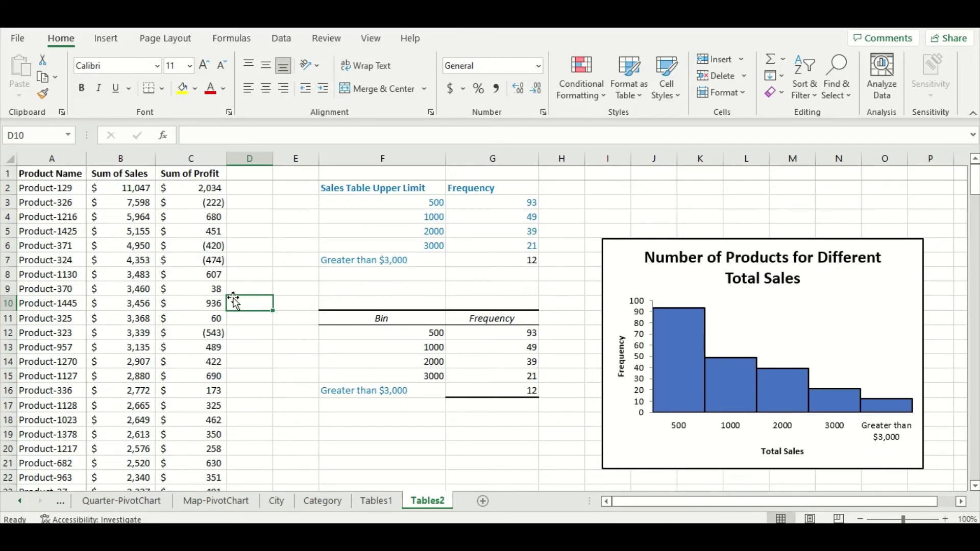
Look through the Tables2 product list down to its last row and return to the start of the data
left_click(71, 177)
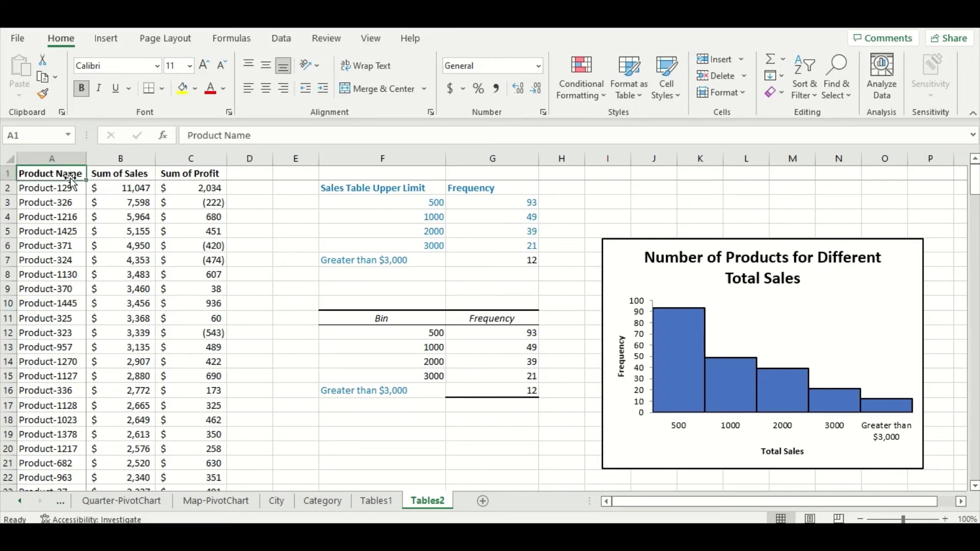
key("ctrl+Down")
scroll(125, 358, "down", 1)
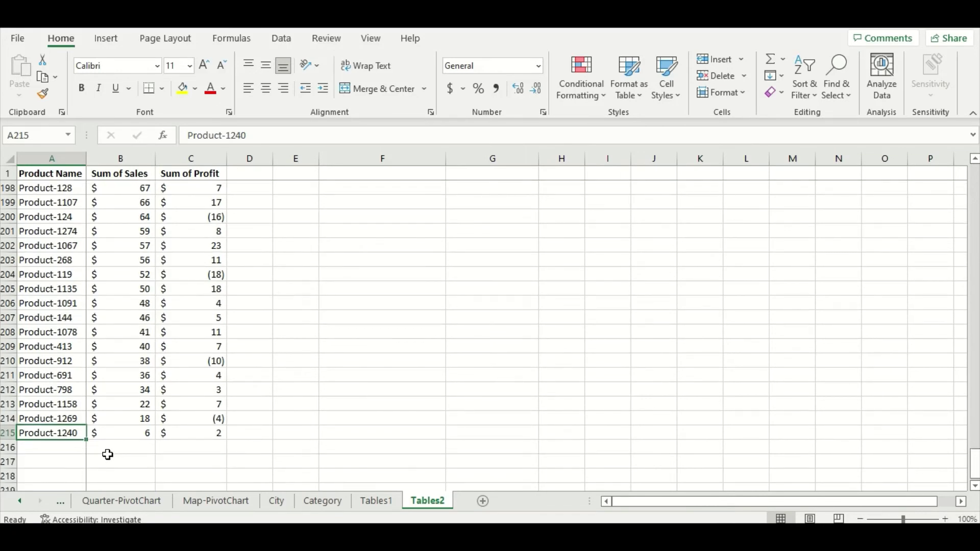
key("ctrl+Home")
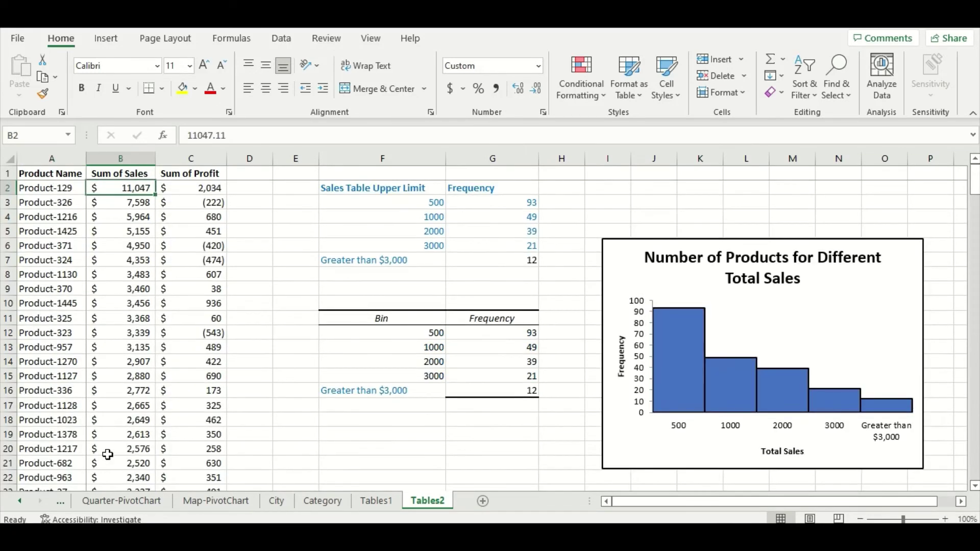
Review the sales and profit frequency tables and their histograms of product counts on the Tables2 sheet
left_click(437, 434)
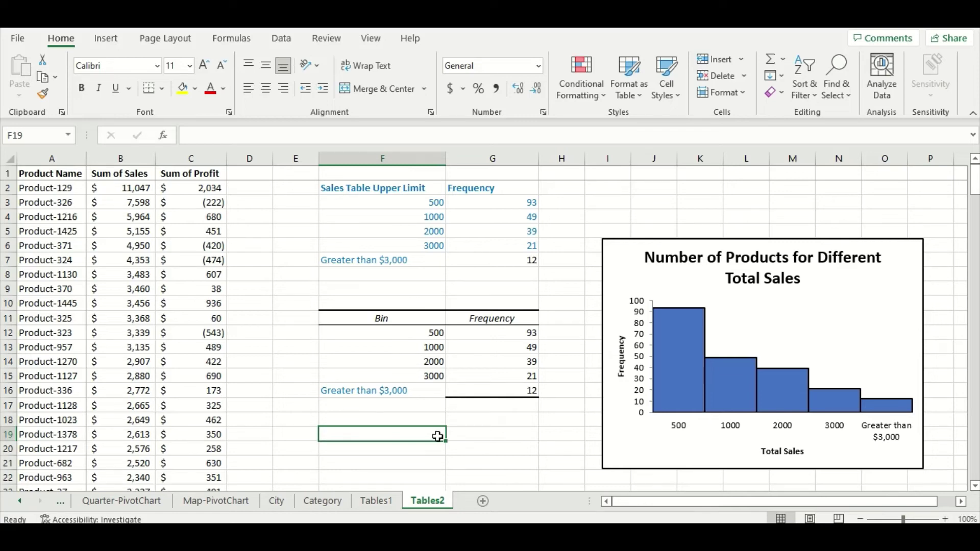
scroll(442, 432, "down", 8)
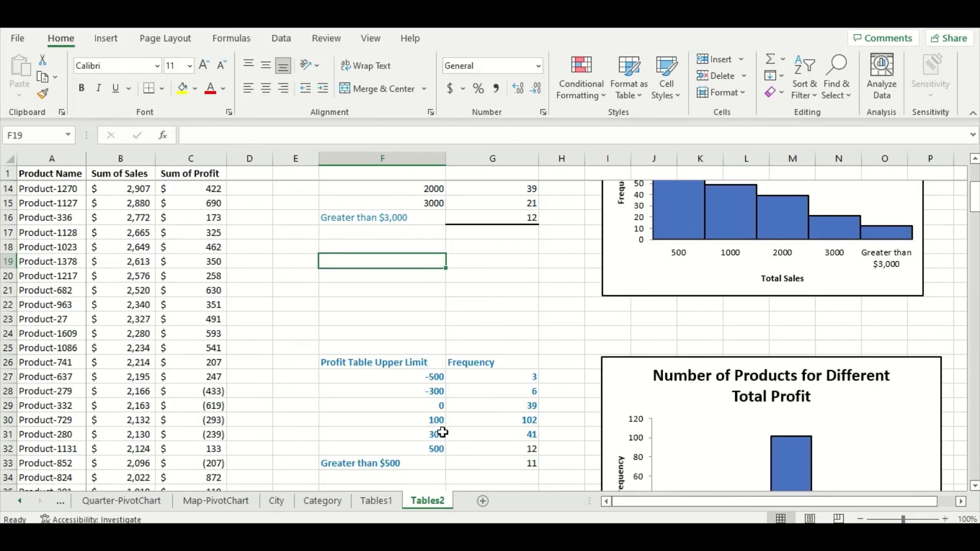
left_click(447, 478)
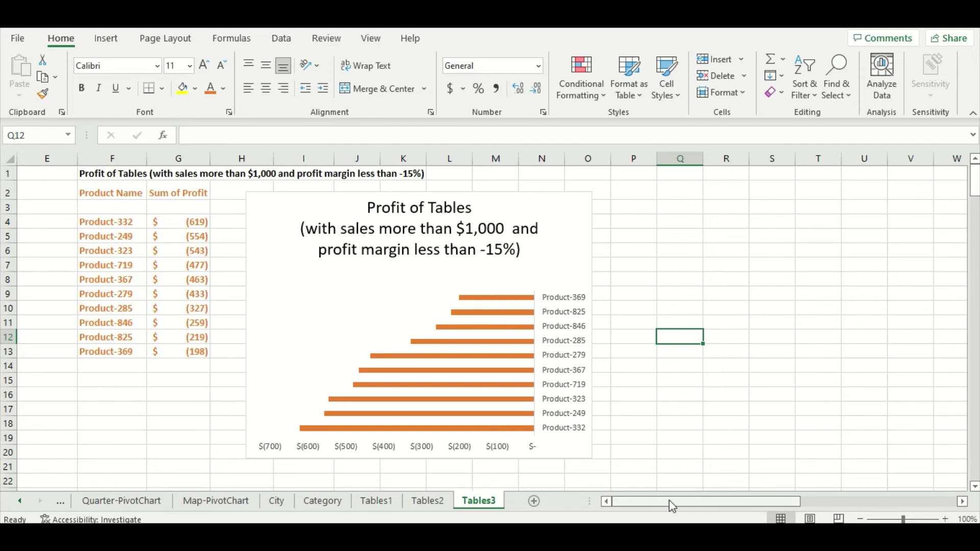
Examine the Tables3 product list and bar chart for sales more than $1,000 and profit margin greater than 15%
left_click_drag(679, 501, 849, 495)
left_click(885, 424)
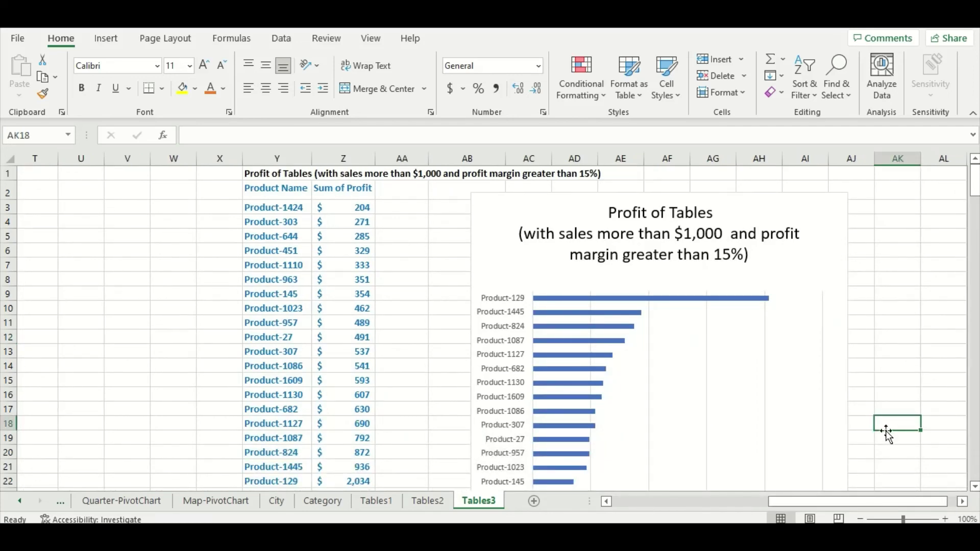
Review the product list and both charts for phones with sales more than $2,000 on the Phones sheet
key("ctrl+Page_Down")
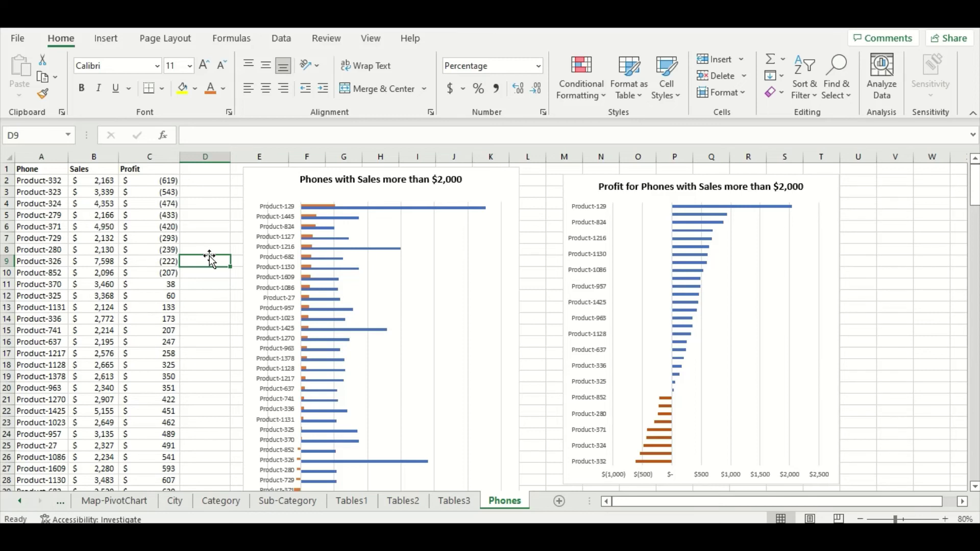
scroll(210, 259, "down", 3)
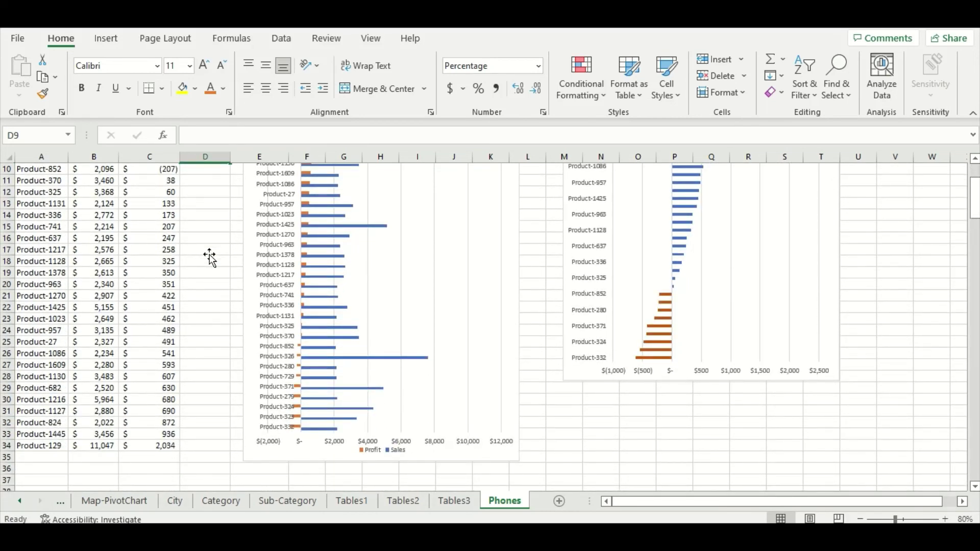
scroll(209, 254, "up", 3)
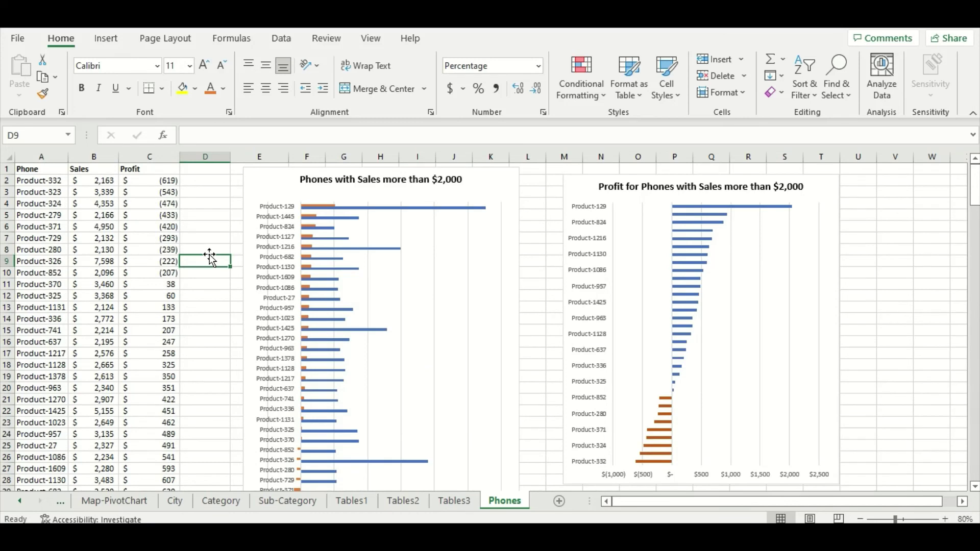